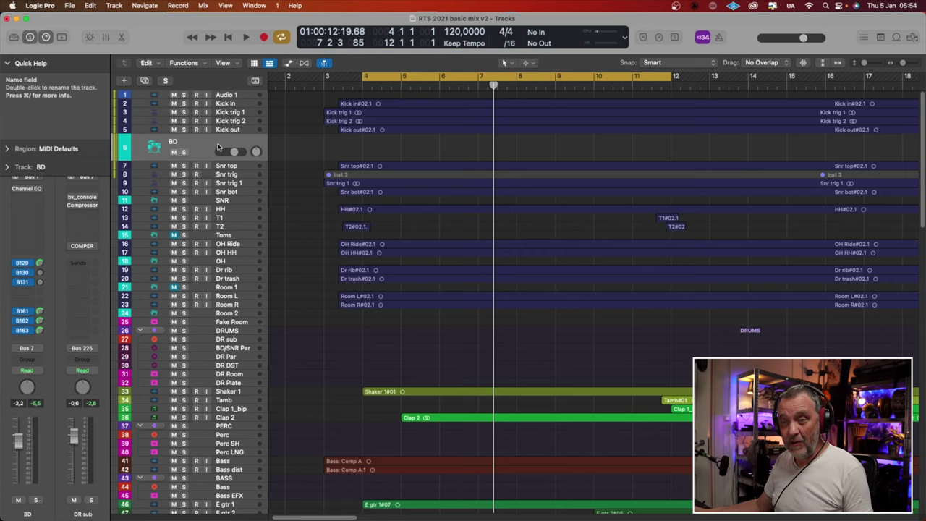
Solo the BD track and play the looped section to hear the kick on its own
key(ctrl+s)
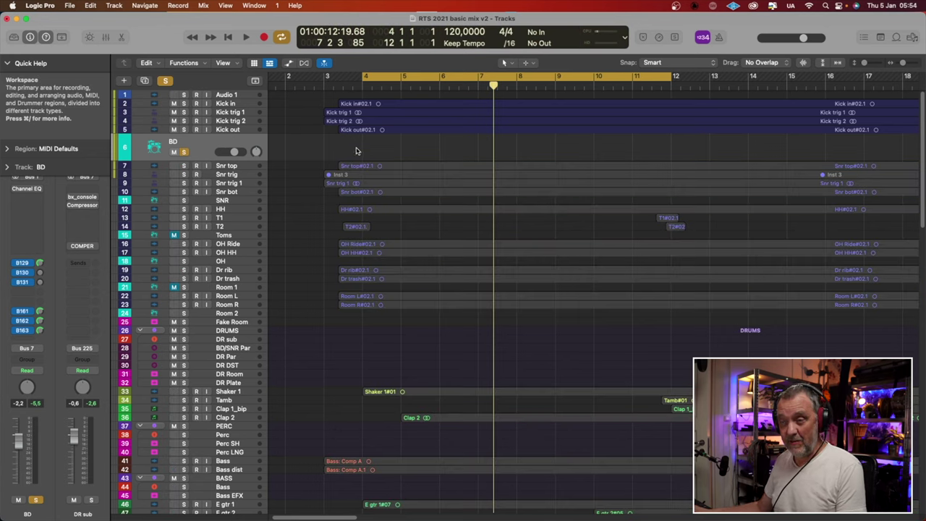
key(space)
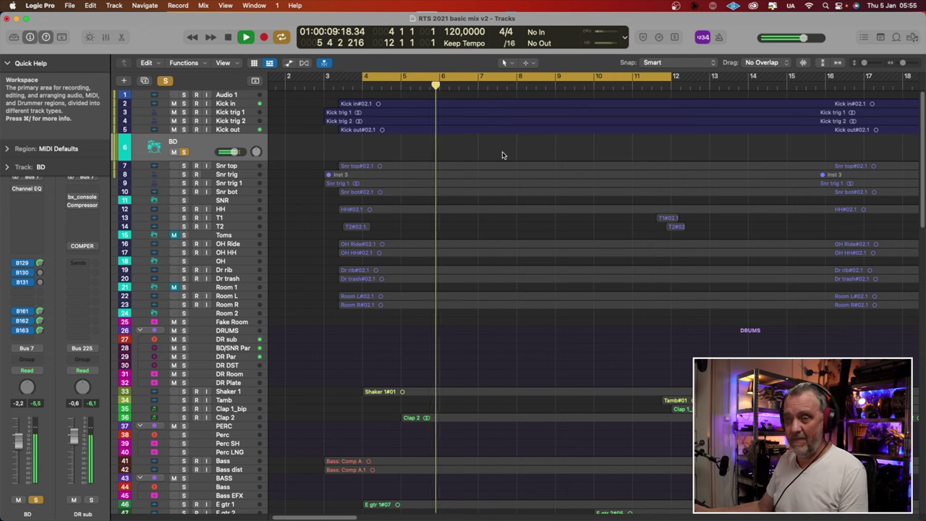
key(space)
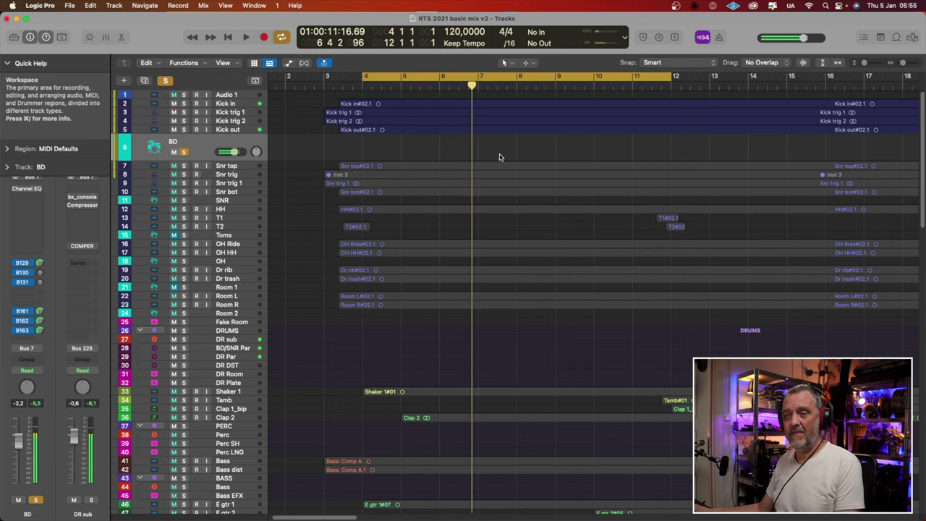
Load the Low End Kick drum preset in the BD track's Channel EQ, turn the EQ on and audition it
click(28, 190)
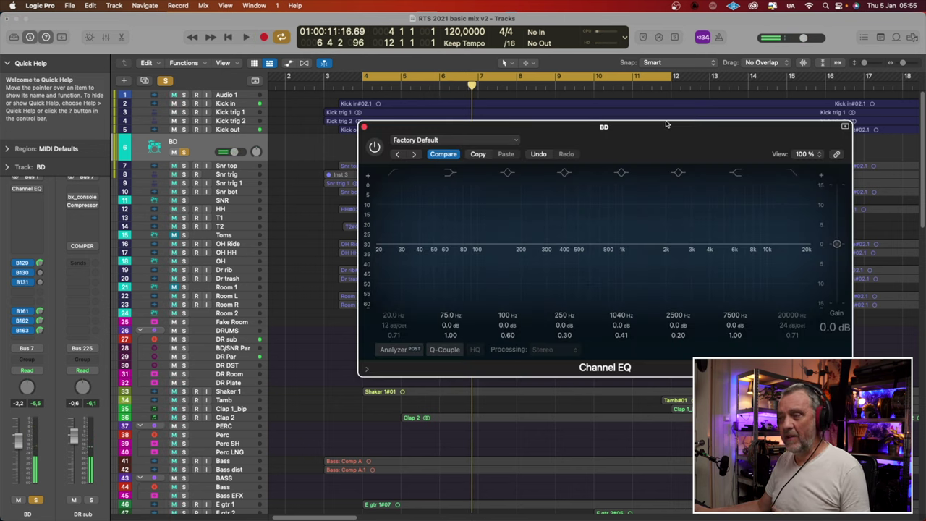
drag(666, 129, 620, 92)
click(397, 106)
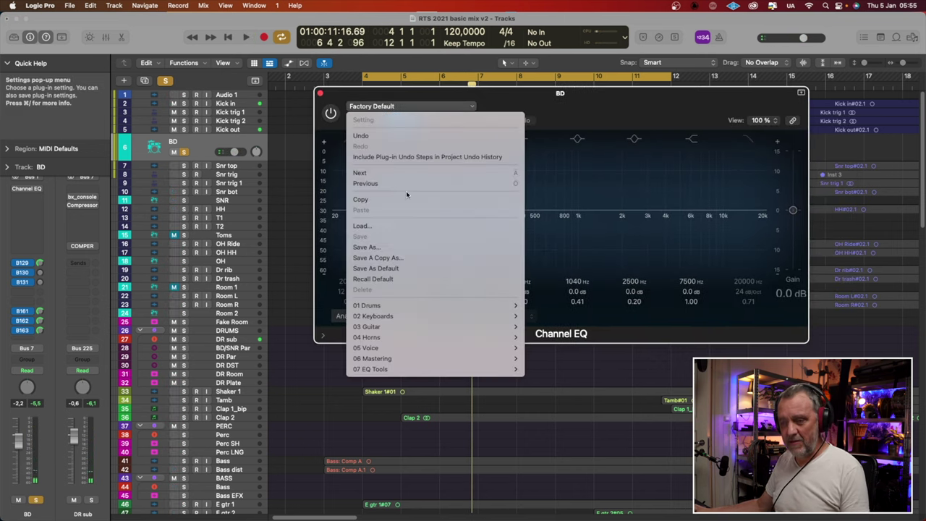
mouse_move(428, 304)
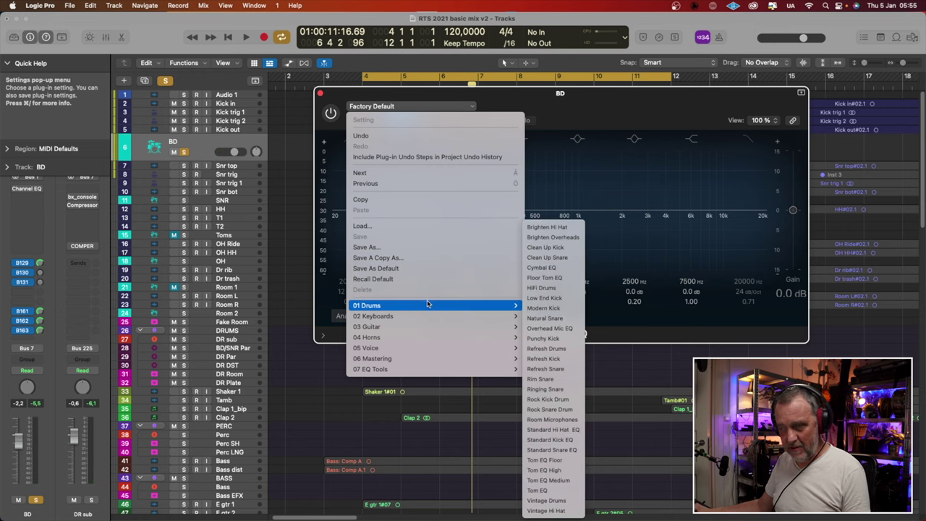
click(566, 298)
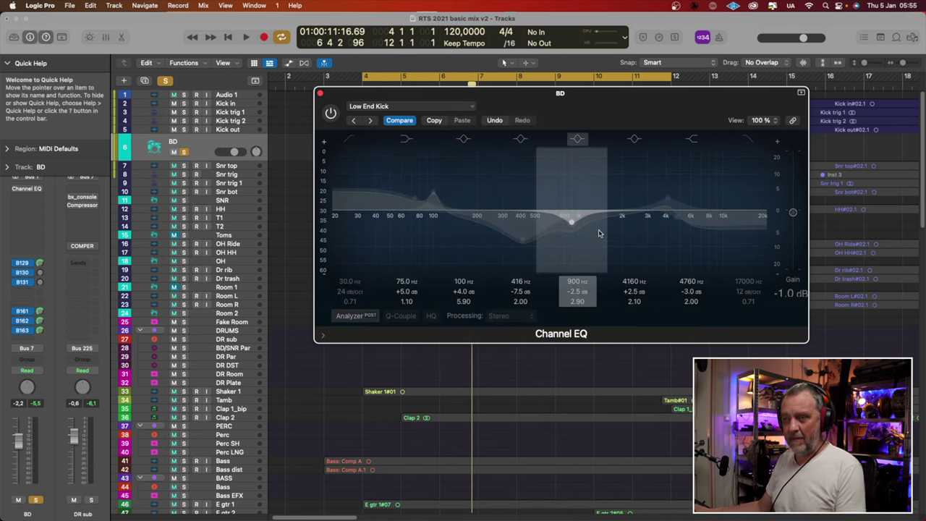
click(330, 114)
key(space)
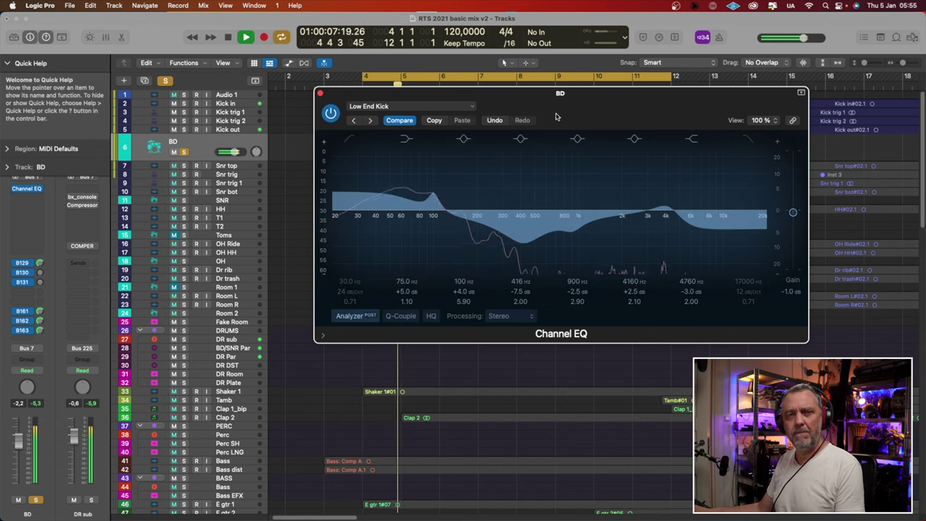
key(space)
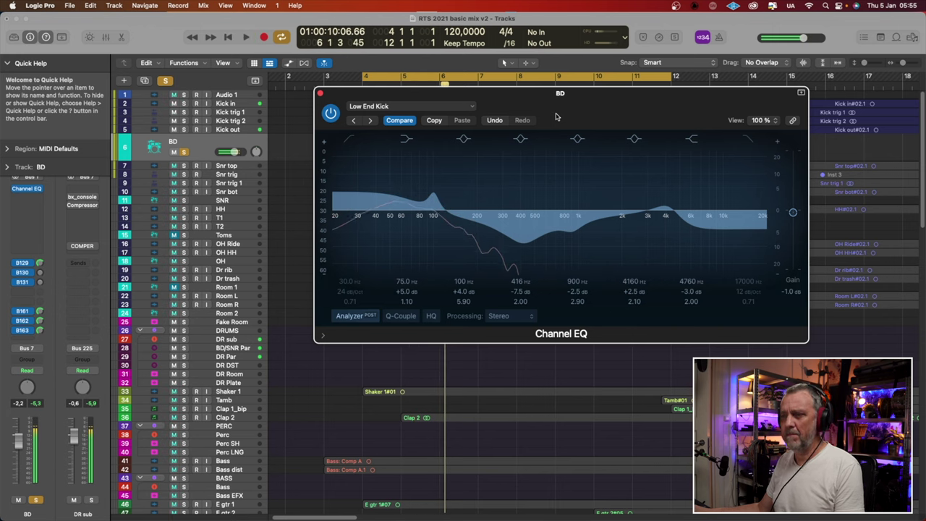
Try the Modern Kick preset on the BD track's Channel EQ and play the loop with it
click(369, 121)
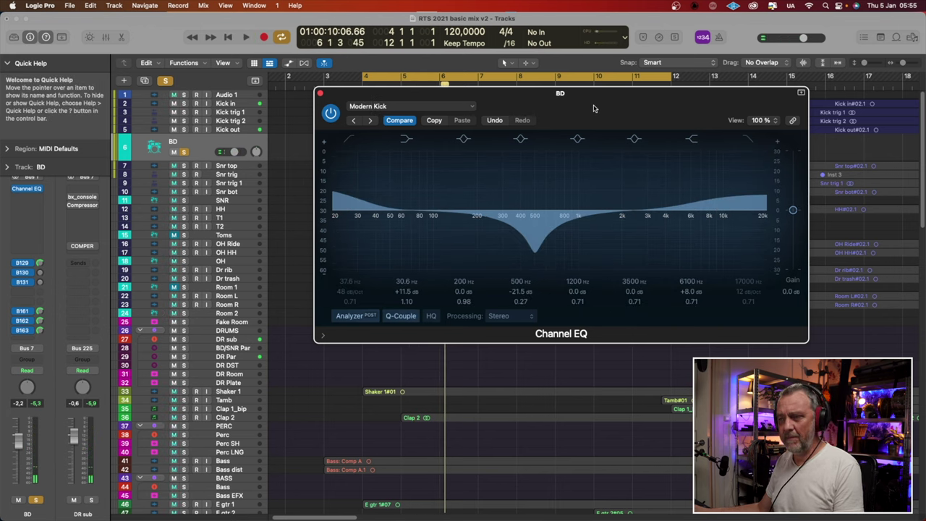
key(space)
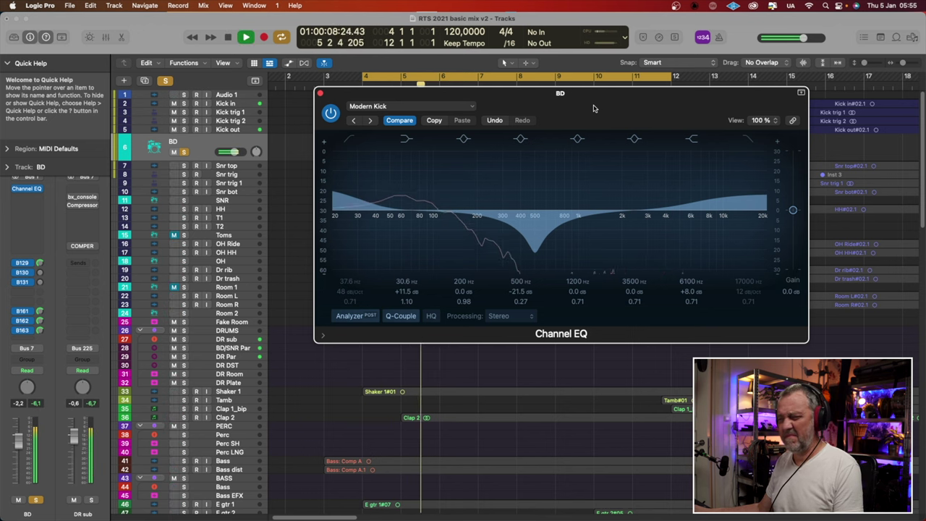
key(space)
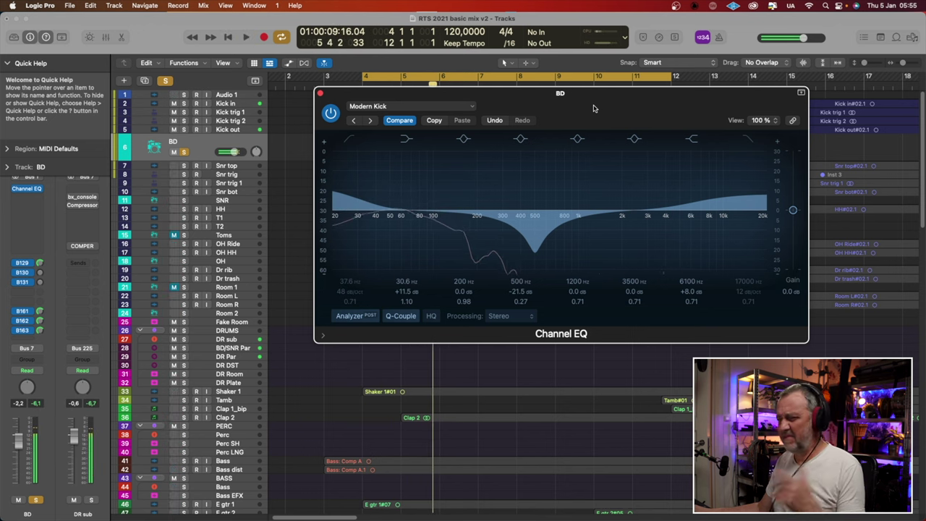
Return BD's Channel EQ to the Low End Kick preset and play the loop again
click(370, 120)
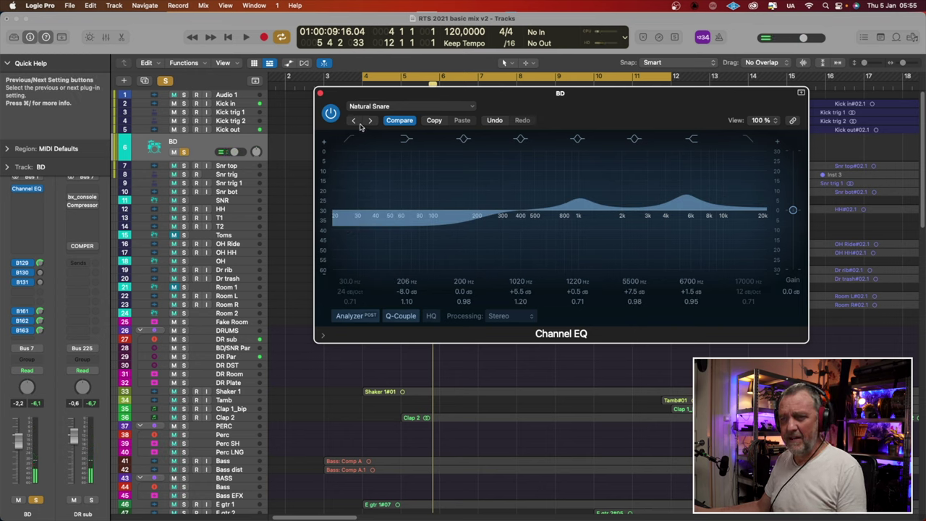
click(355, 121)
click(354, 121)
drag(515, 110, 511, 132)
key(space)
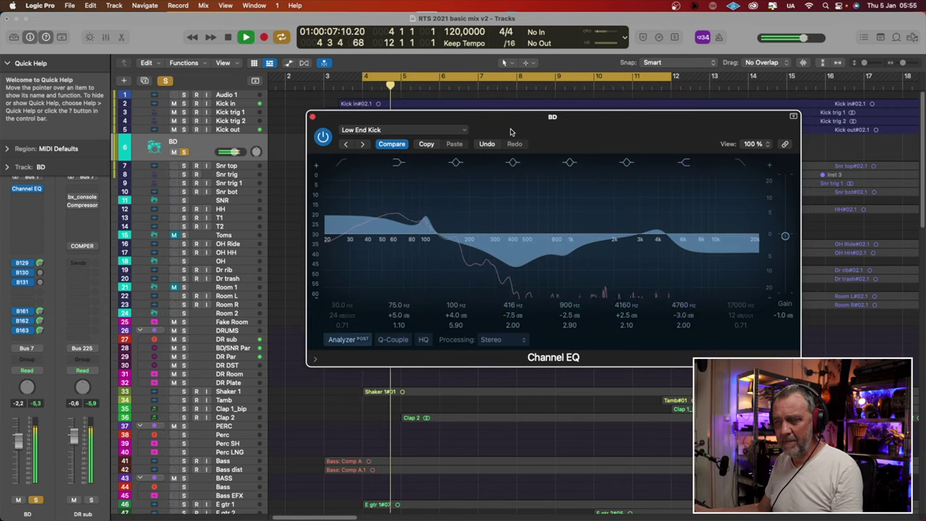
key(space)
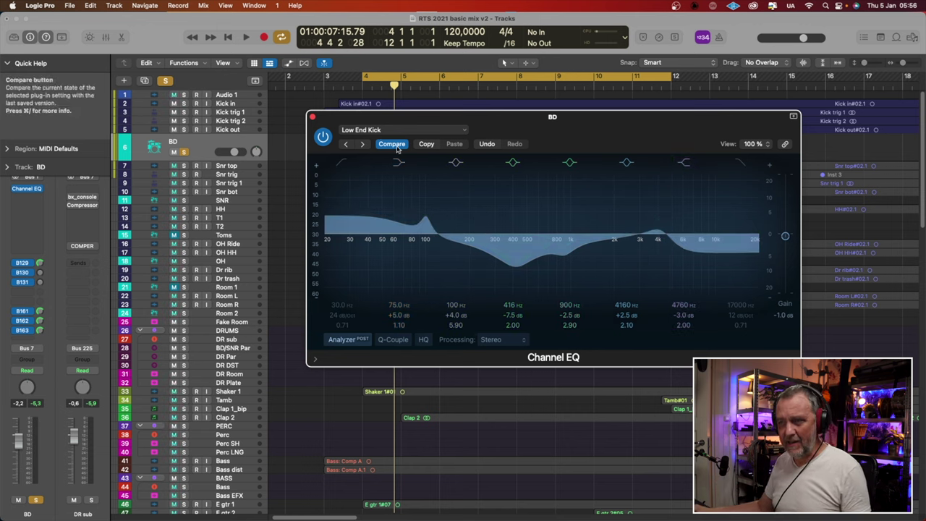
Recall BD's default EQ setting and boost the low shelf by about 5.9 dB at 89.5 Hz
click(378, 130)
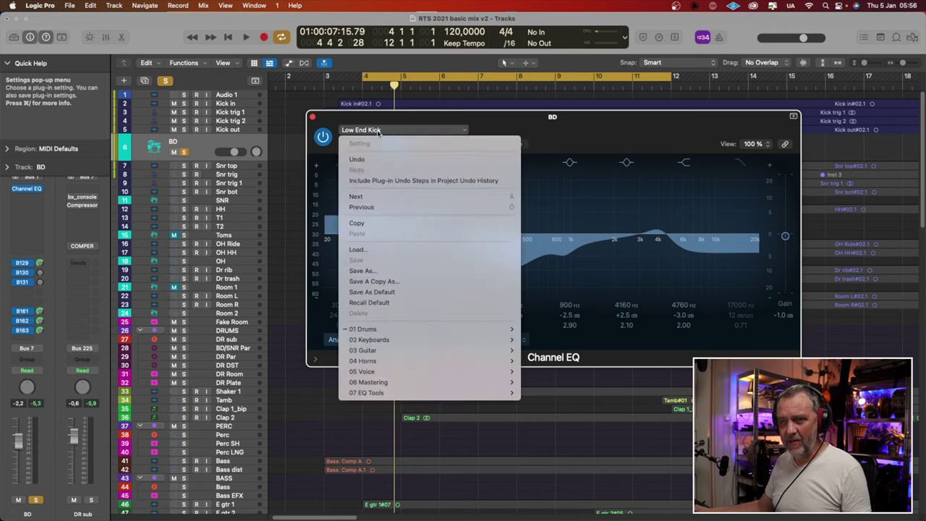
click(404, 302)
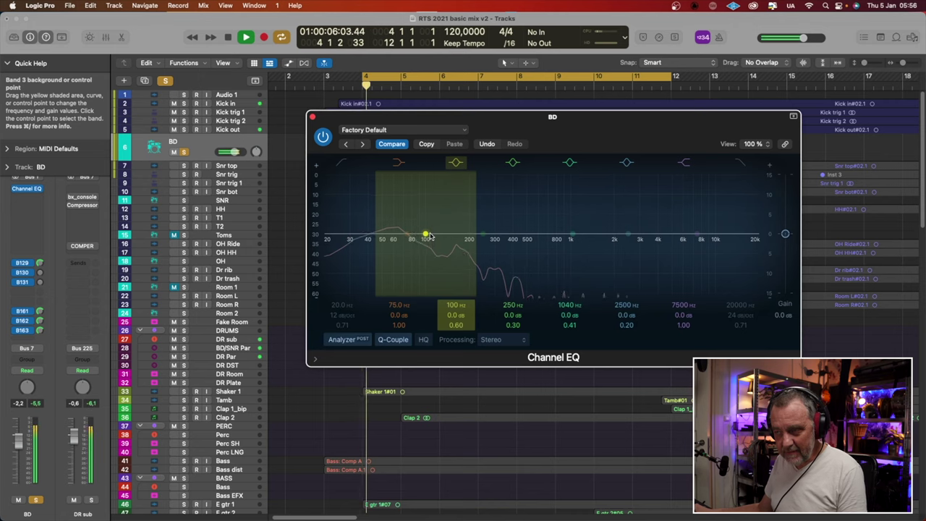
drag(405, 236, 408, 234)
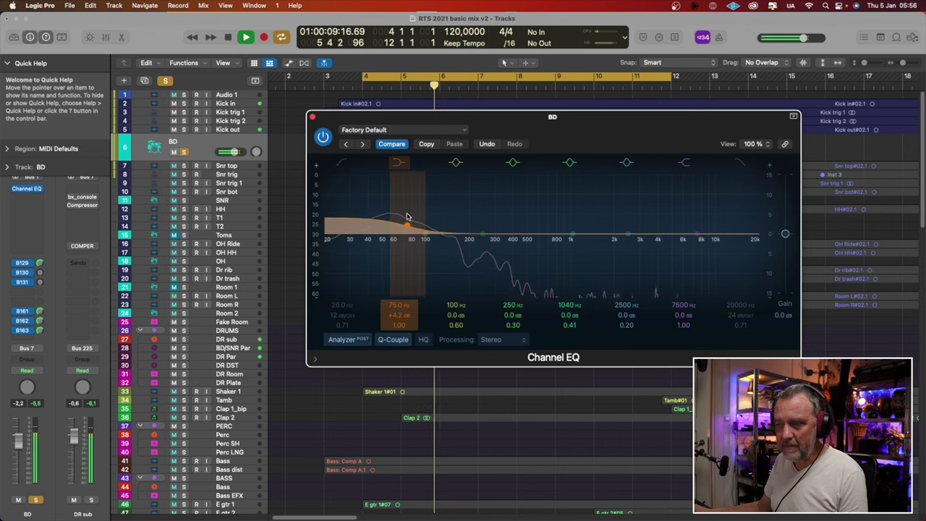
drag(407, 210, 418, 208)
Cut band 5 by about 7.7 dB at 348 Hz and boost band 6 by about 4.3 dB at 6000 Hz with Q 1.10
drag(570, 233, 505, 275)
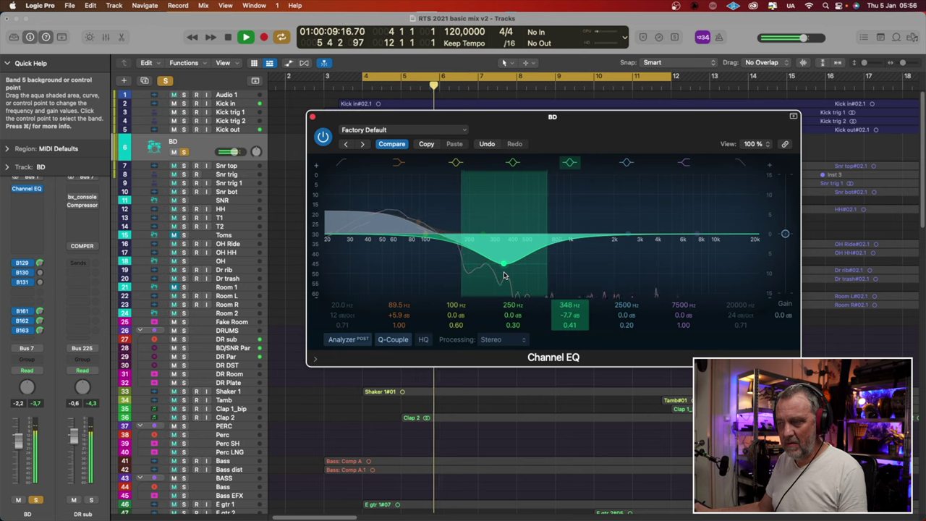
key(space)
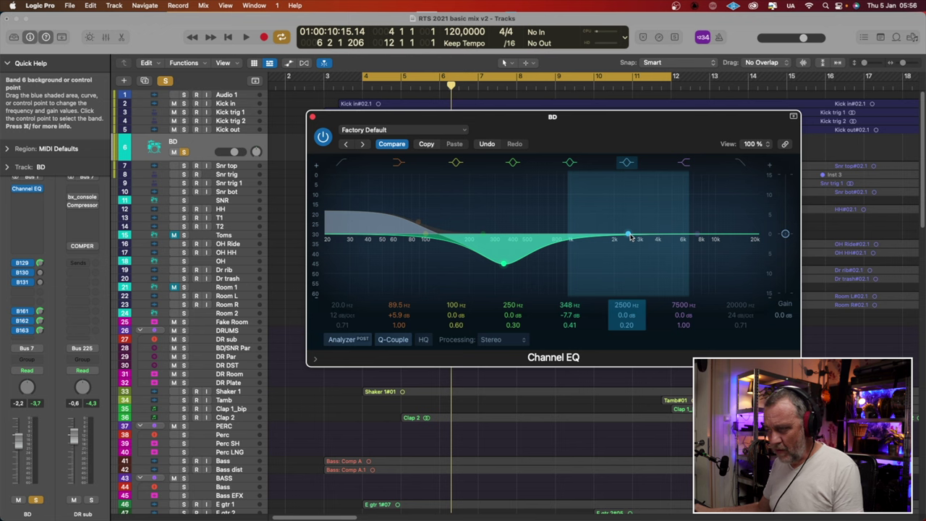
key(space)
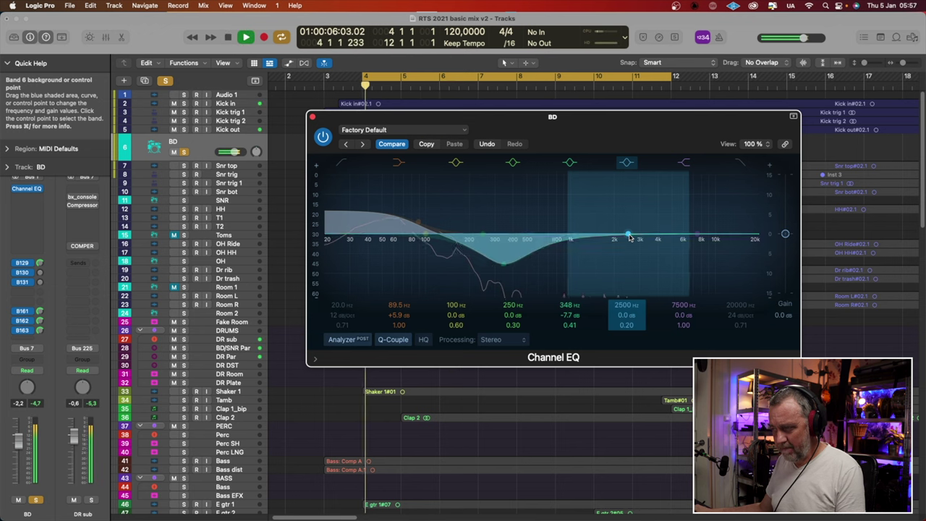
drag(631, 237, 674, 211)
scroll(664, 256, up, 10)
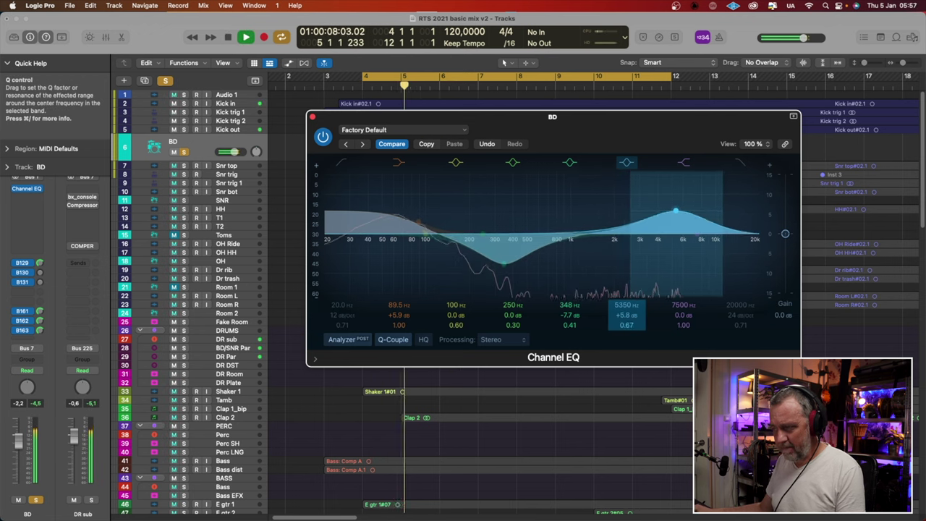
mouse_move(675, 211)
mouse_down()
mouse_move(657, 201)
mouse_move(682, 216)
mouse_up()
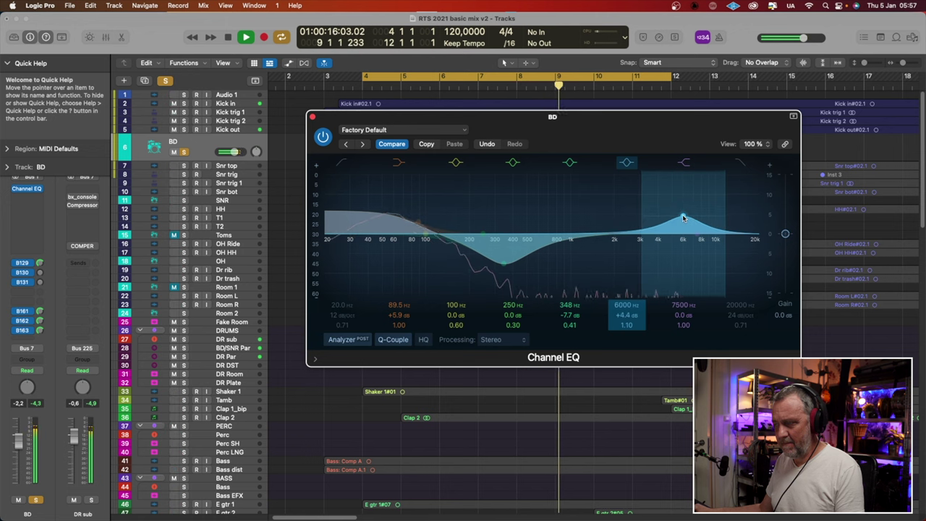
key(space)
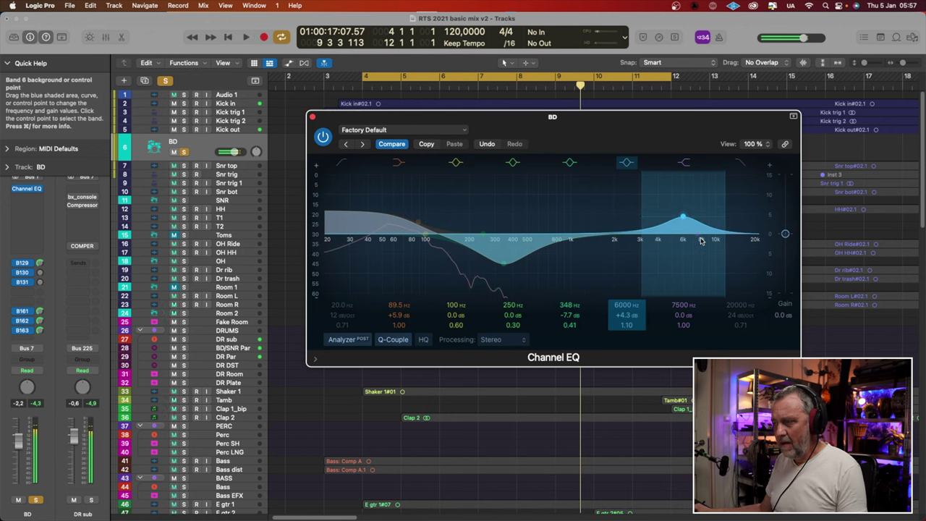
Lower BD's high shelf by about 4.4 dB at 10300 Hz, audition the curve and close the EQ window
drag(691, 233, 716, 241)
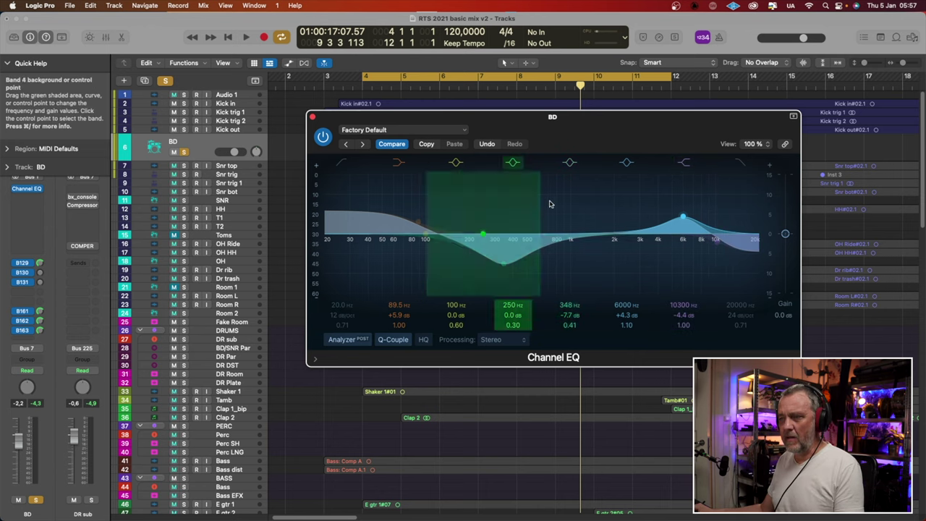
key(space)
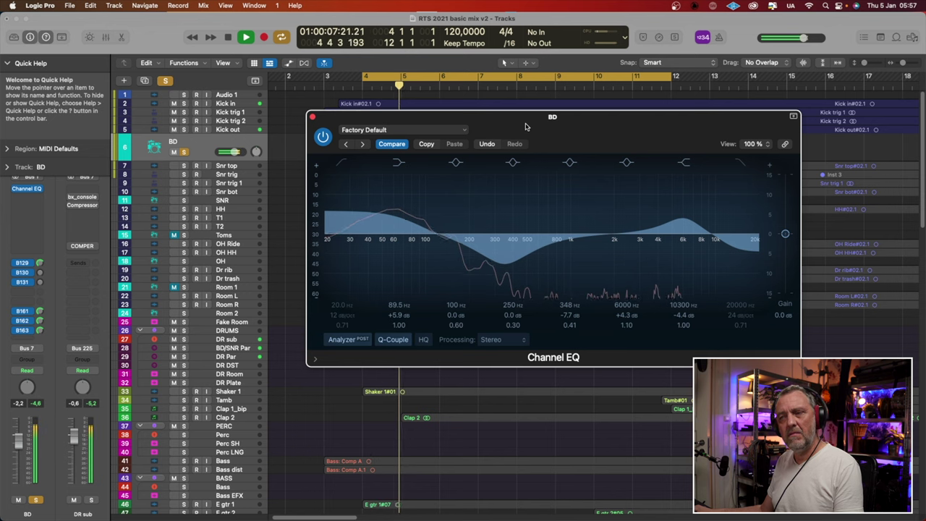
key(space)
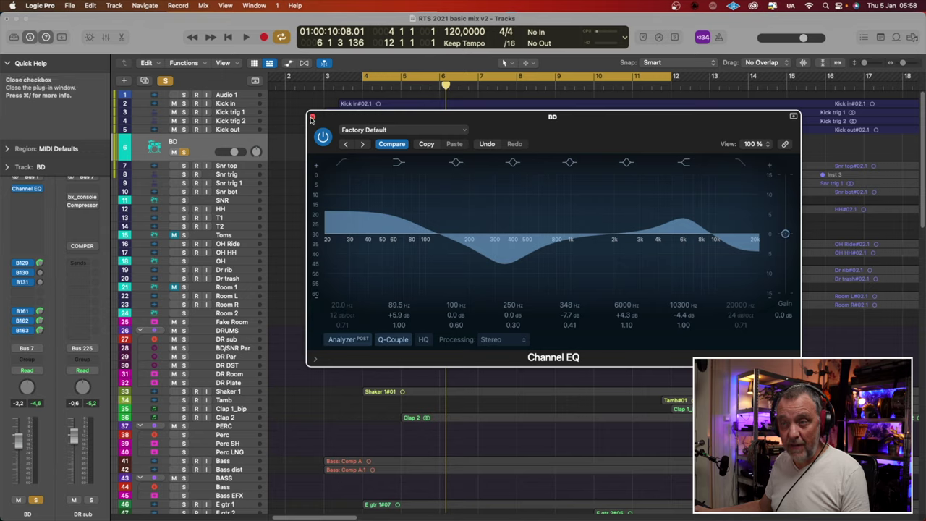
key(super+w)
Take the solo off the BD track and solo the SNR track instead
click(184, 151)
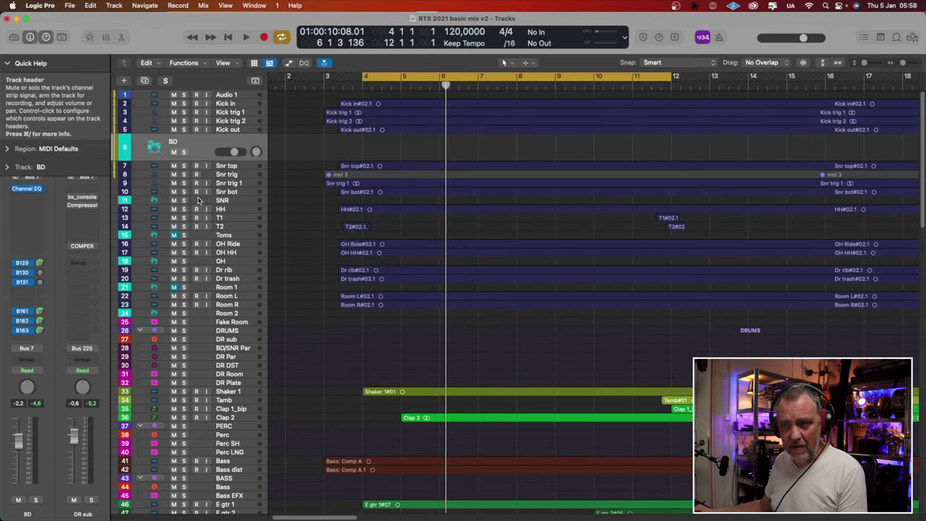
click(200, 199)
click(184, 196)
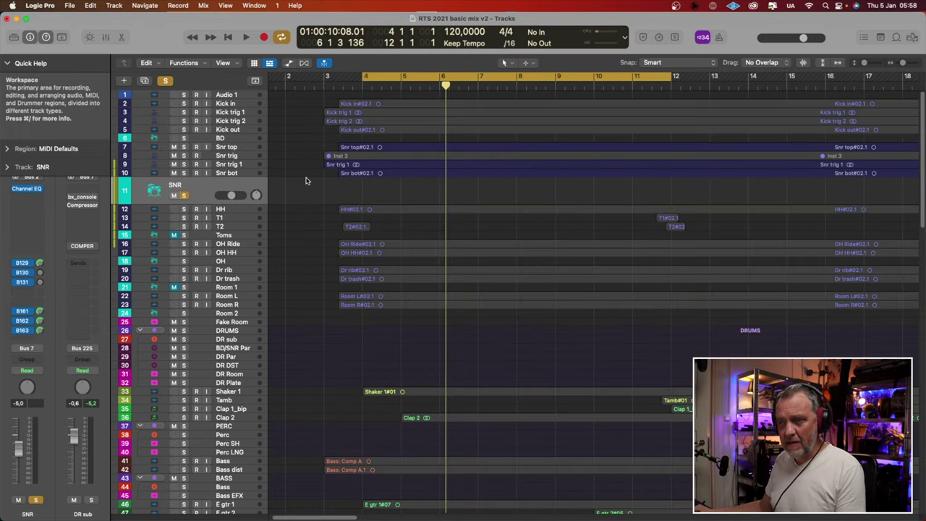
Open the SNR track's Channel EQ and play the loop to examine the snare's spectrum
click(32, 190)
key(space)
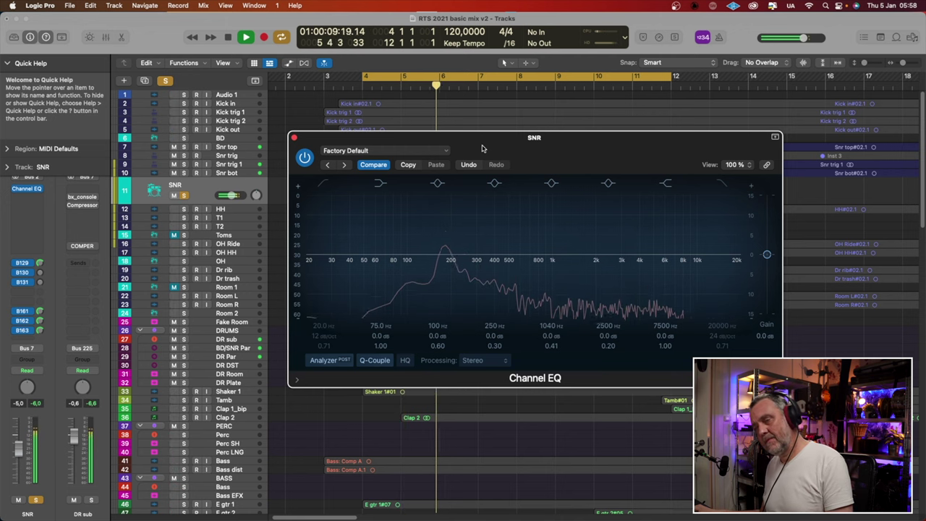
key(space)
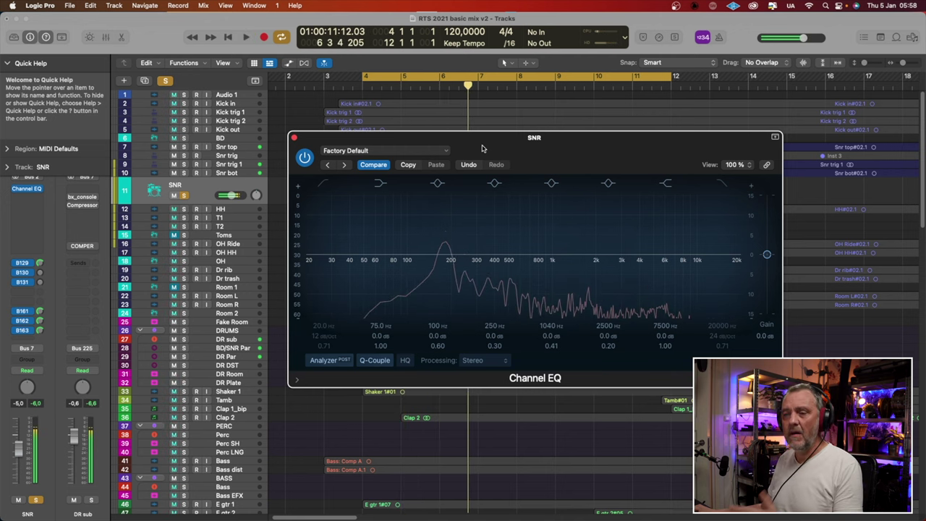
Load the Refresh Snare drum preset in the SNR track's Channel EQ and audition it
click(393, 153)
mouse_move(388, 350)
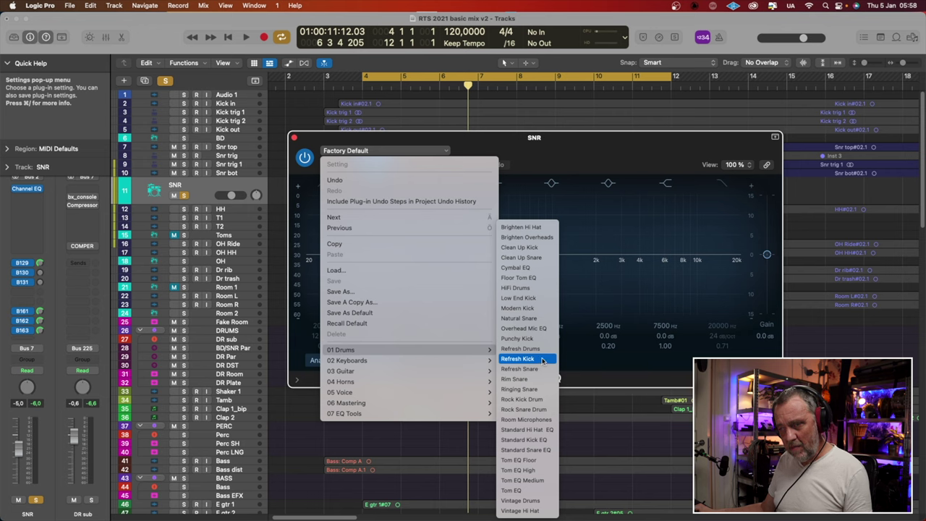
click(573, 353)
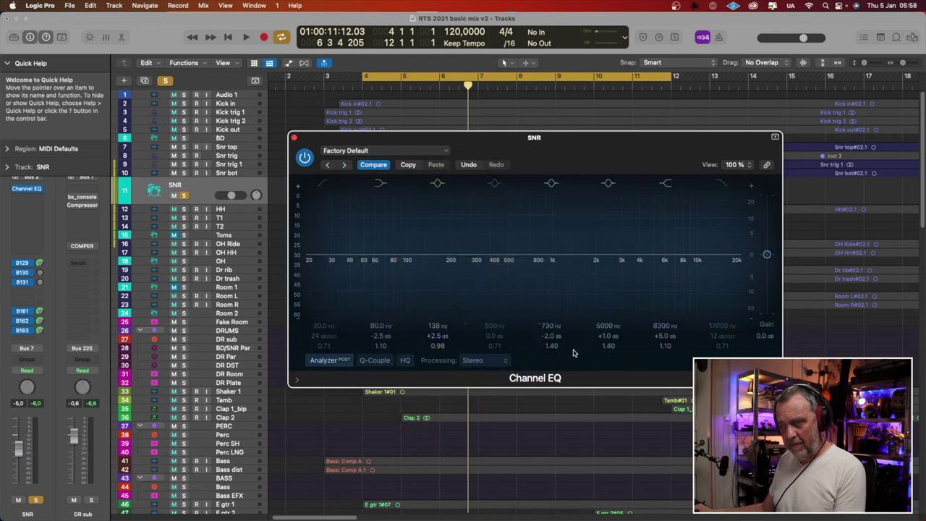
key(space)
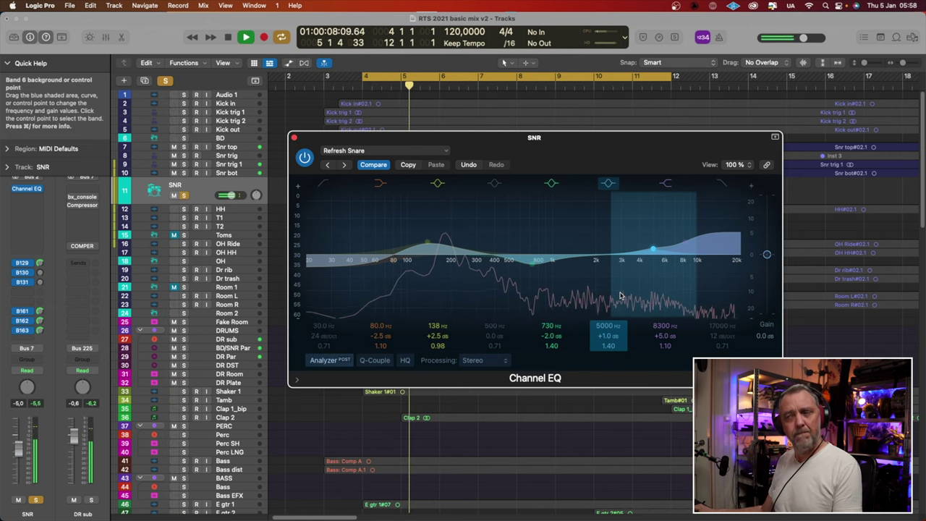
key(space)
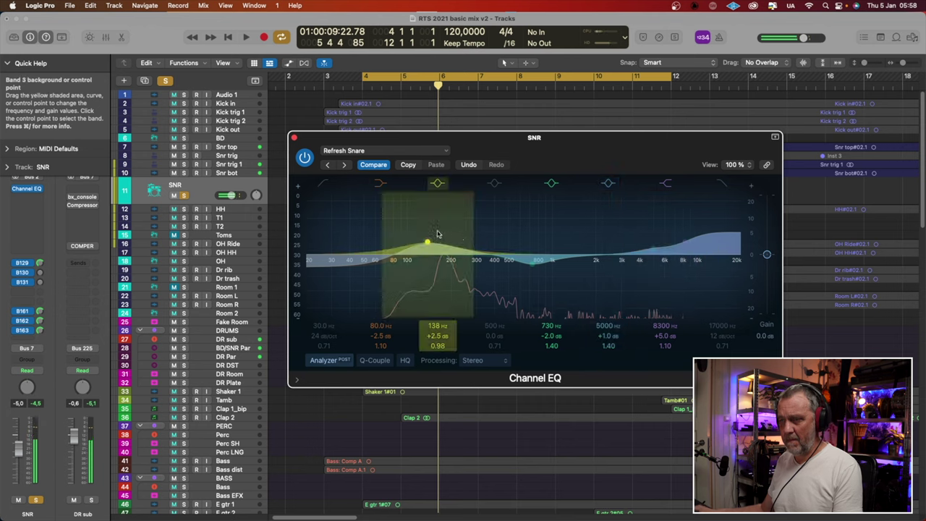
Load the Rim Snare preset in SNR's Channel EQ and audition it on the loop
click(347, 167)
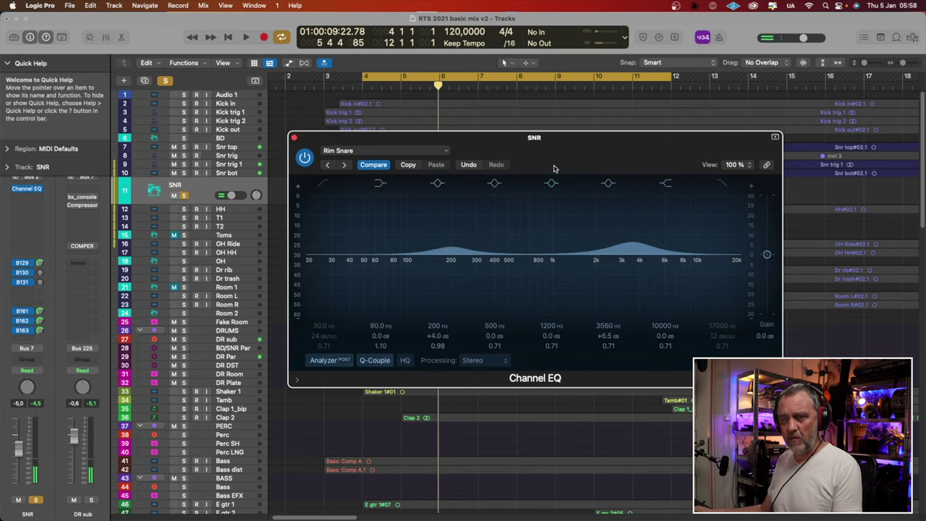
key(space)
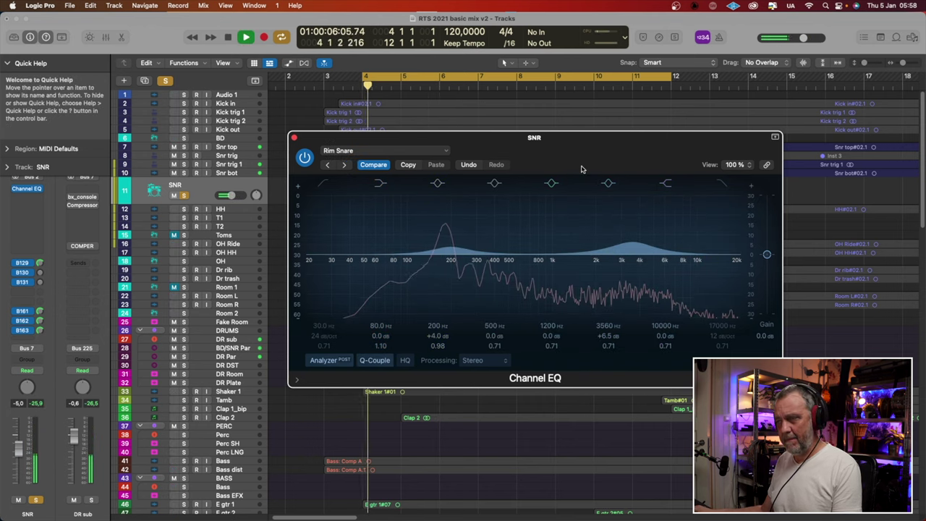
key(space)
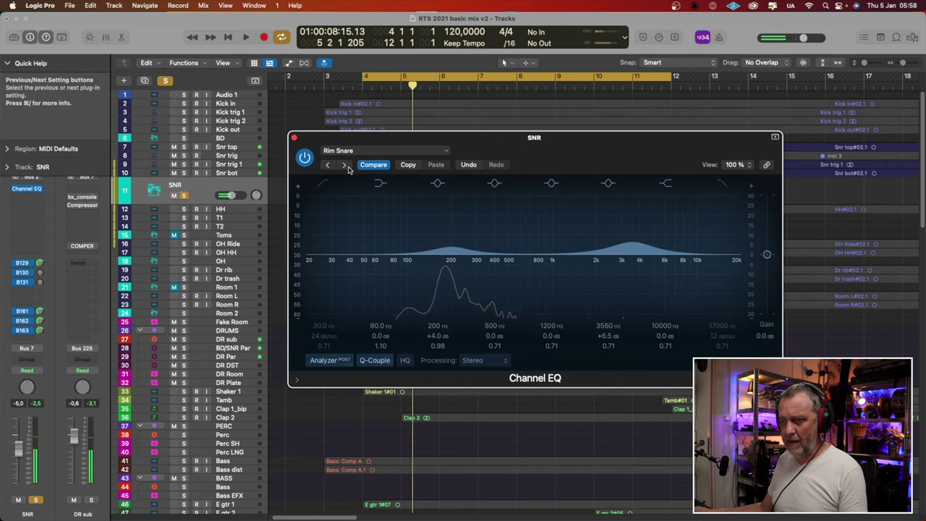
Audition the preset following Rim Snare and return SNR's Channel EQ to the Refresh Snare preset
click(345, 165)
key(space)
key(space)
click(329, 166)
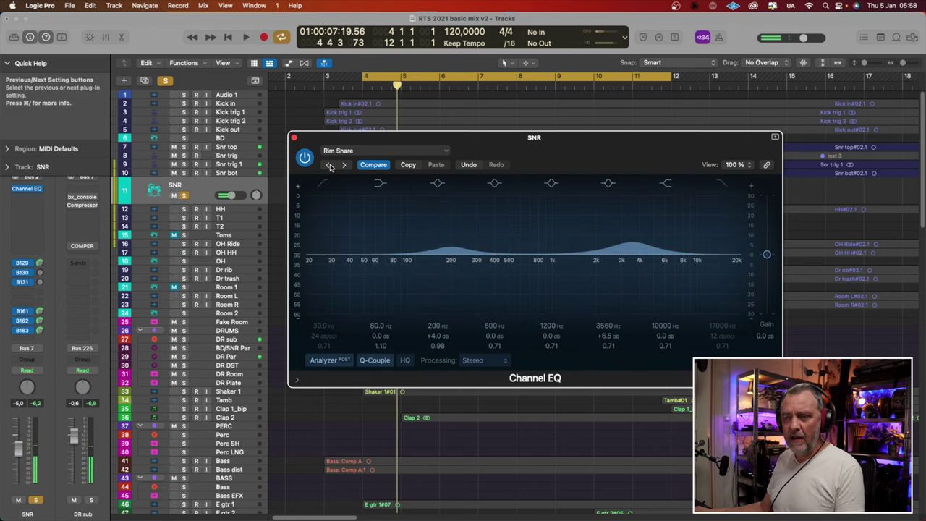
click(330, 166)
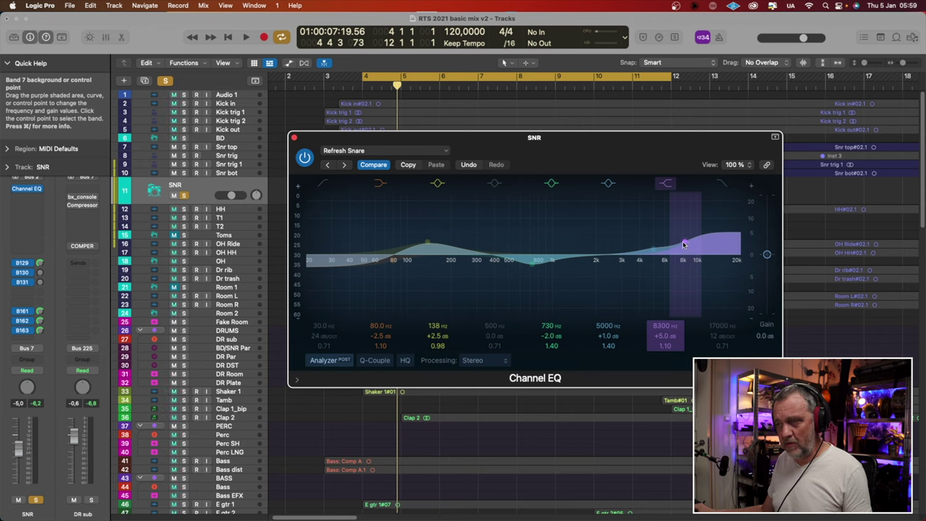
Reset SNR's Channel EQ to Factory Default and, during playback, boost band 3 by 5.0 dB at 157 Hz with a Q of 1.40
click(368, 151)
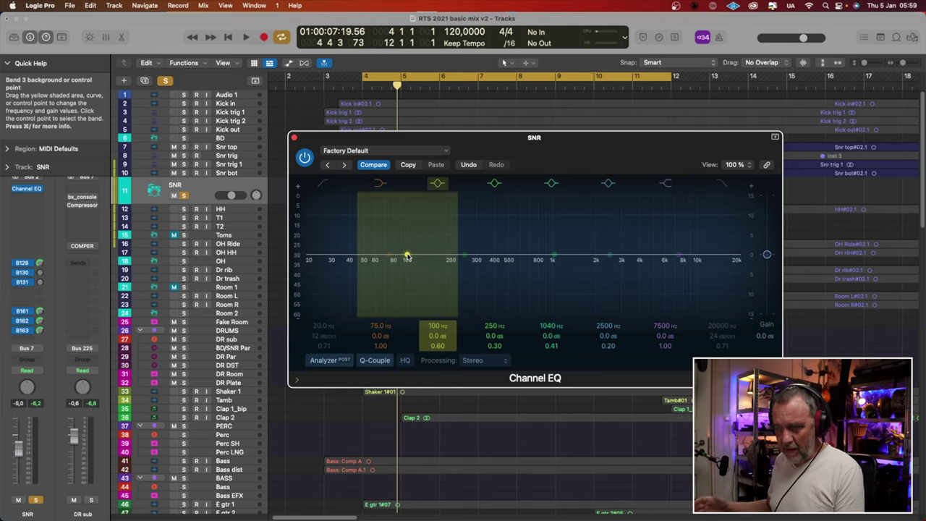
key(space)
drag(407, 256, 428, 230)
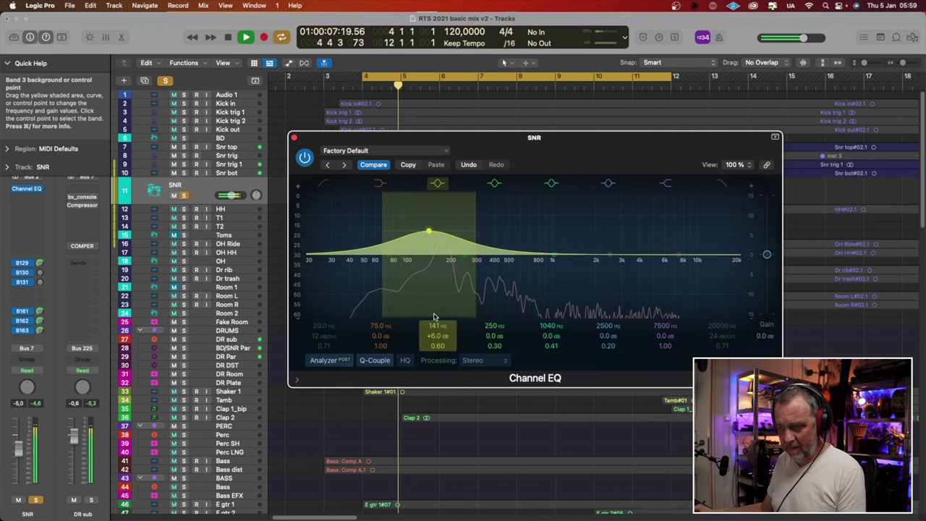
drag(437, 346, 437, 329)
mouse_move(428, 231)
mouse_down()
mouse_move(443, 238)
mouse_move(434, 237)
mouse_up()
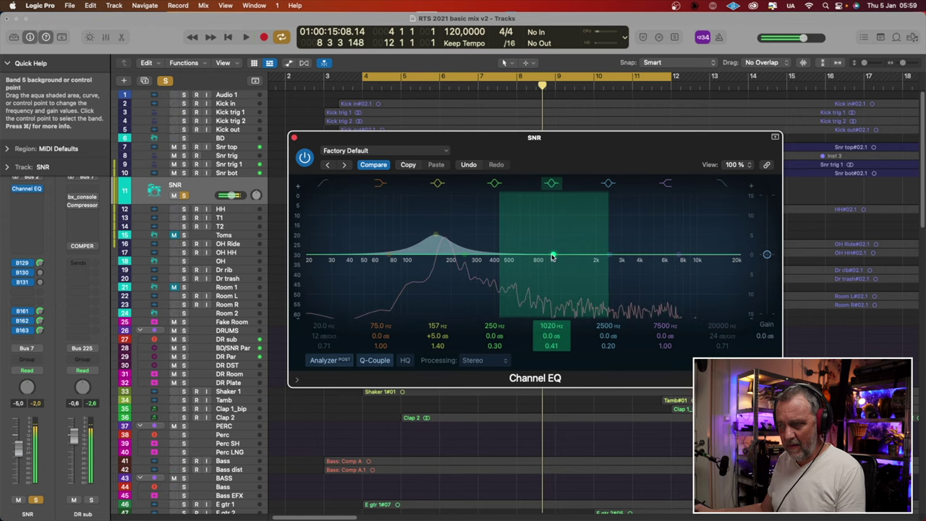
Cut SNR's band 5 by 4.7 dB at 620 Hz with a Q of 0.67 while listening to the loop
drag(553, 257, 508, 267)
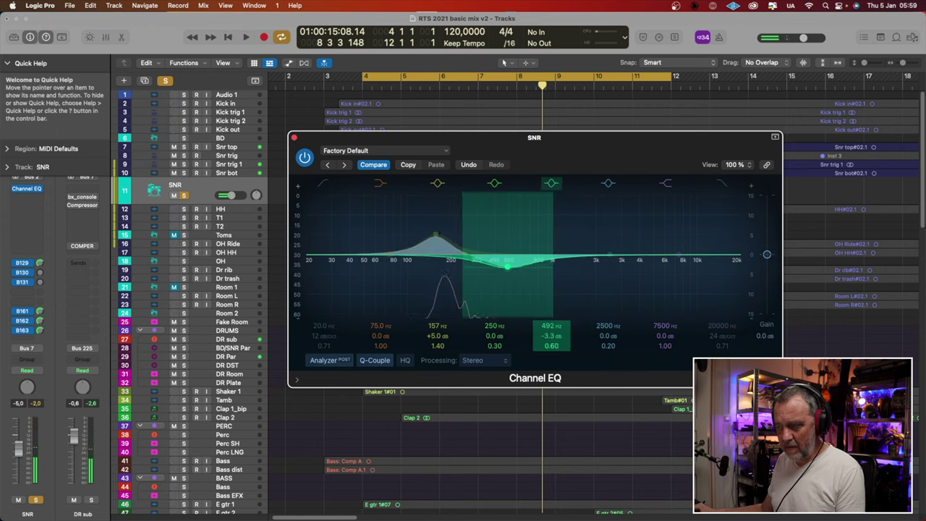
key(space)
drag(548, 345, 548, 340)
drag(508, 266, 522, 277)
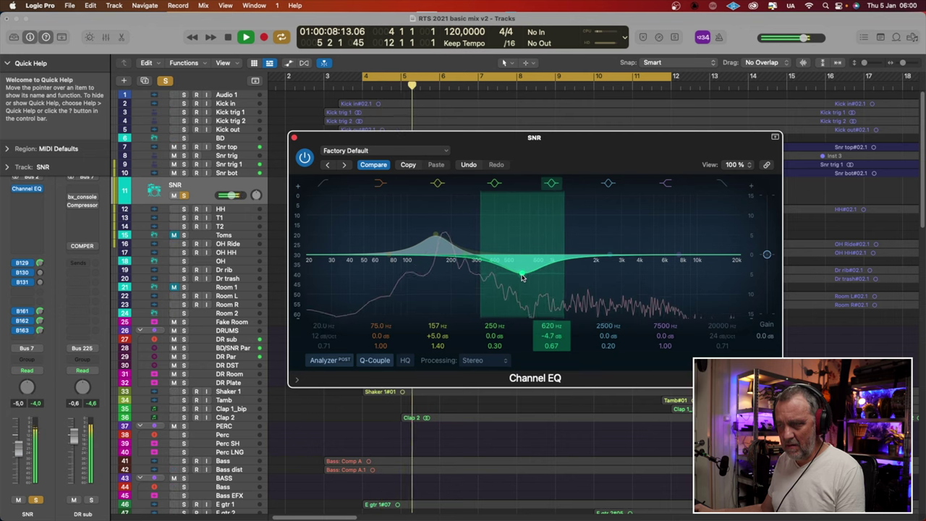
key(space)
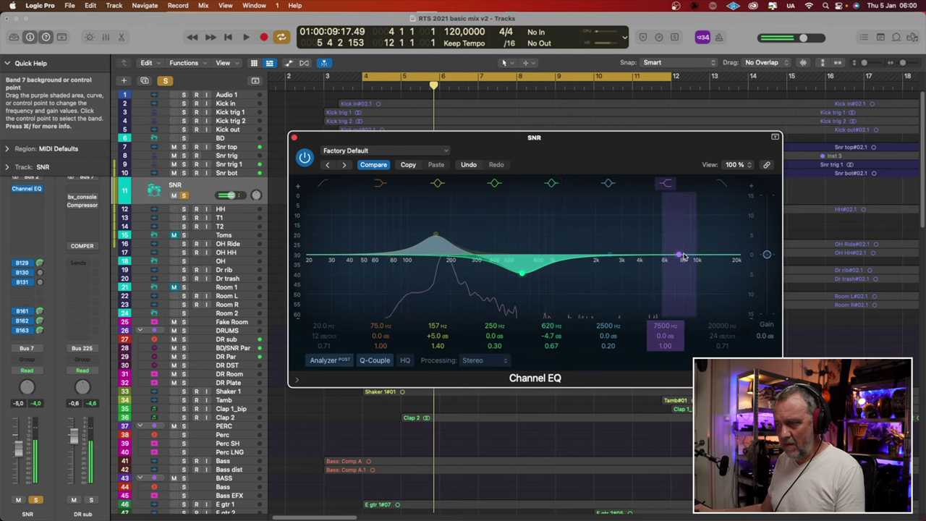
Raise SNR's high shelf by 5.6 dB at 7000 Hz and audition the curve
drag(680, 256, 677, 244)
key(space)
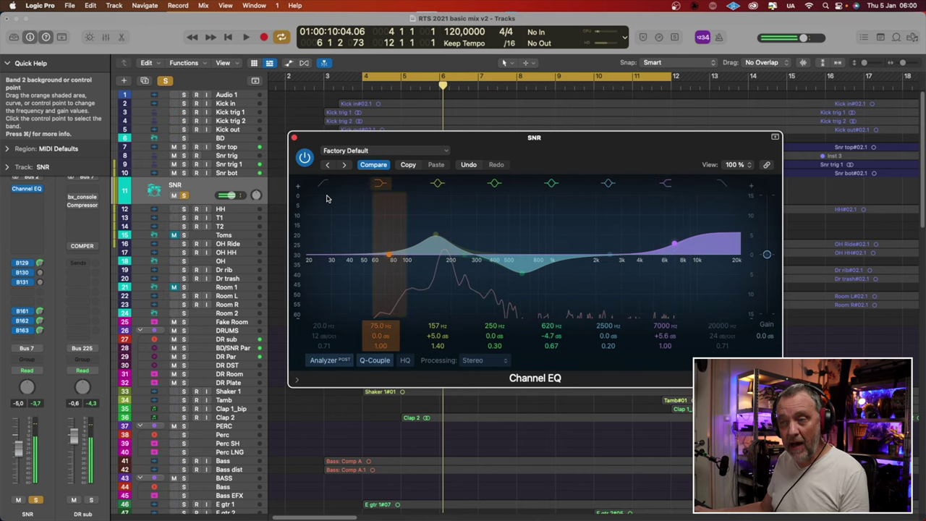
Compare the snare with SNR's Channel EQ bypassed and re-enabled by playing the loop each way
click(305, 157)
key(space)
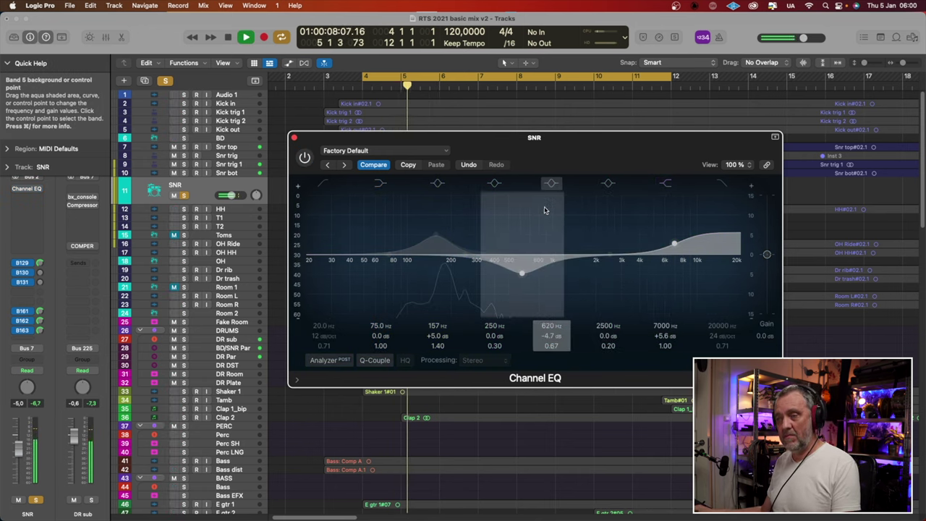
key(space)
click(304, 158)
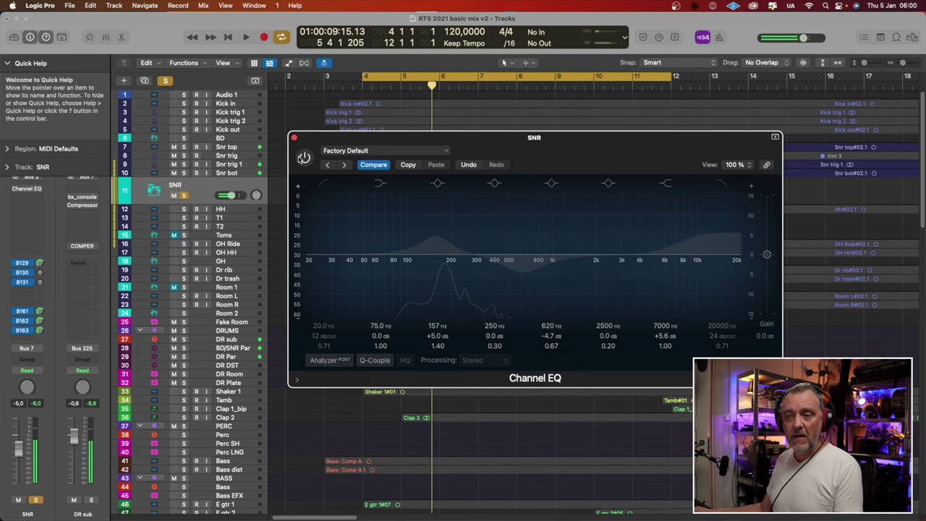
click(304, 158)
key(space)
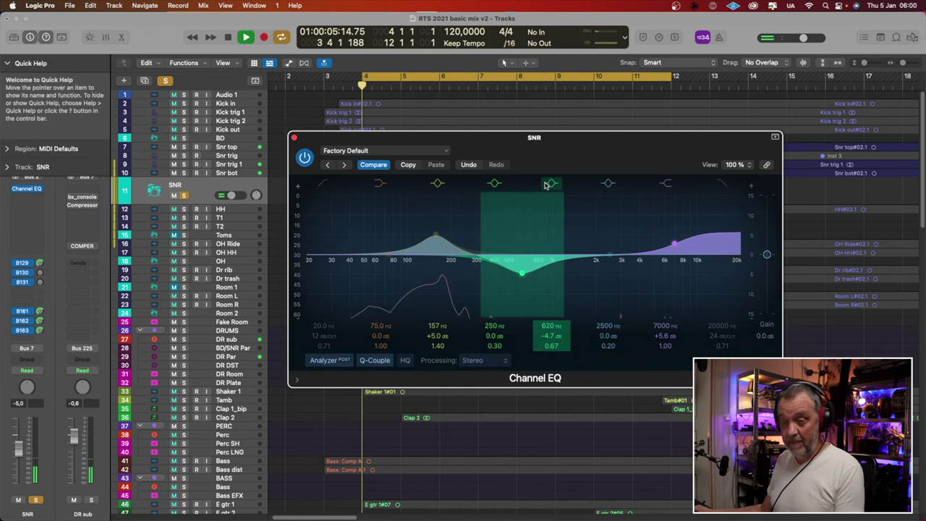